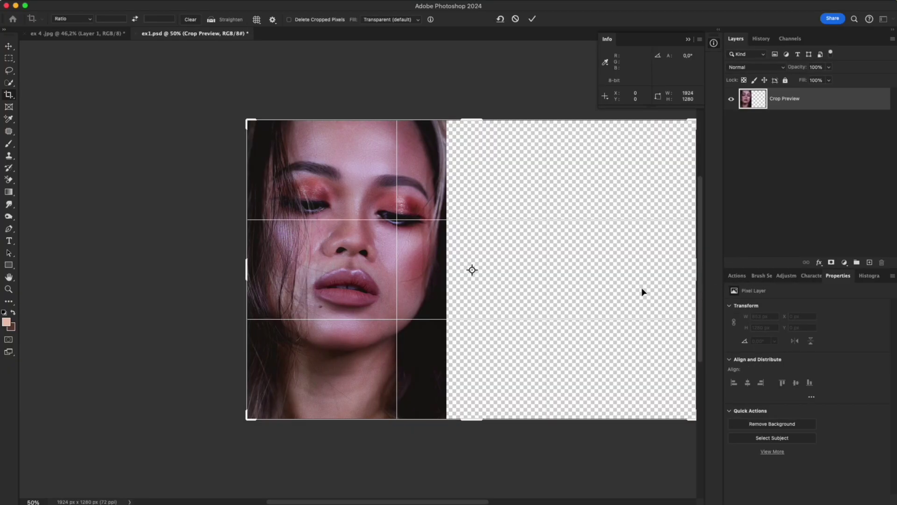
Commit the widened ex1.psd canvas and bring the ex 4 portrait in as Layer 1.
key(Return)
click(91, 34)
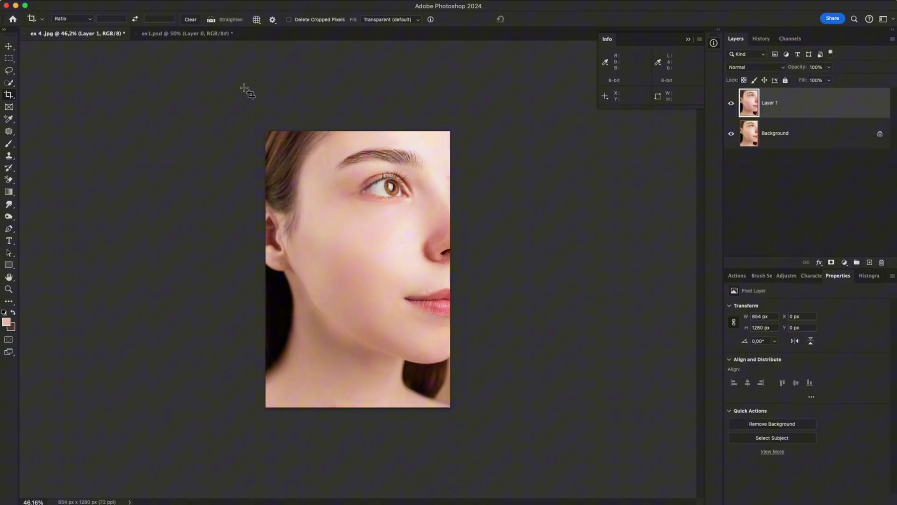
drag(749, 103, 486, 268)
key(v)
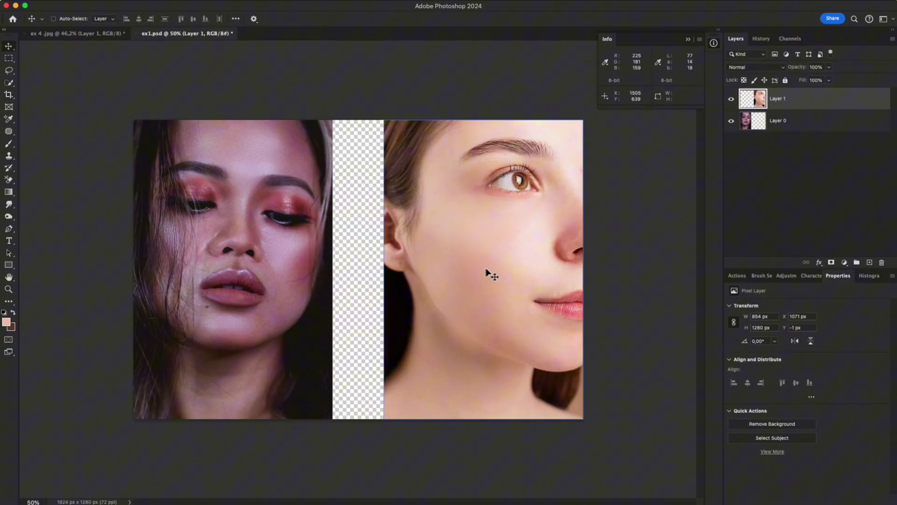
On a new layer above Layer 0, paint a mauve dab and a peach dab sampled from each face.
click(756, 123)
click(871, 264)
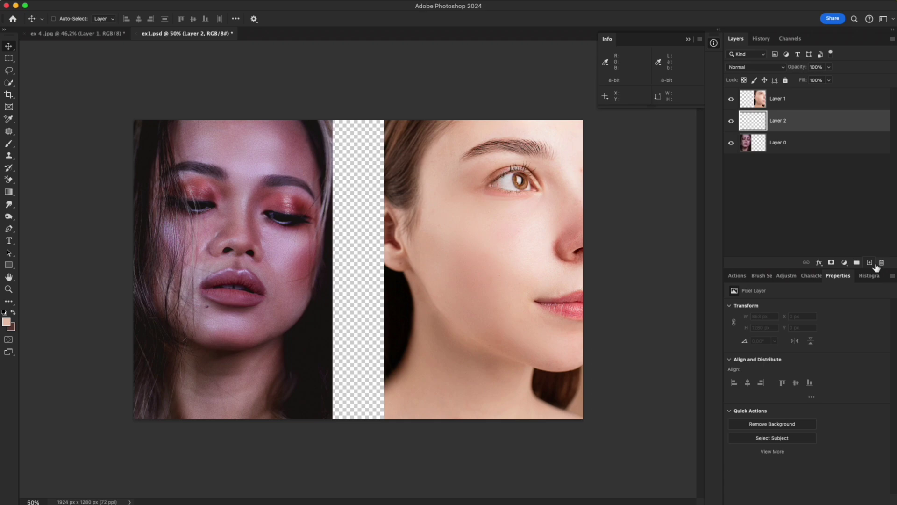
click(9, 144)
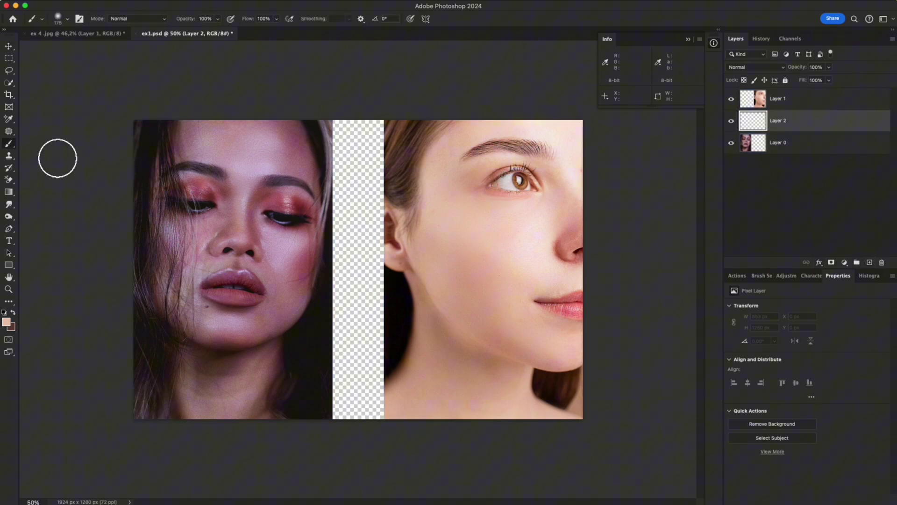
alt+click(230, 150)
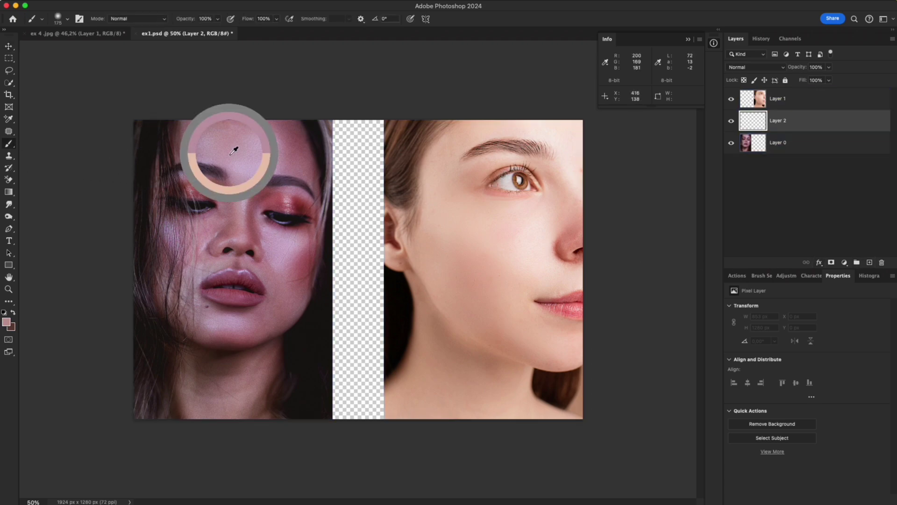
click(356, 178)
alt+click(471, 230)
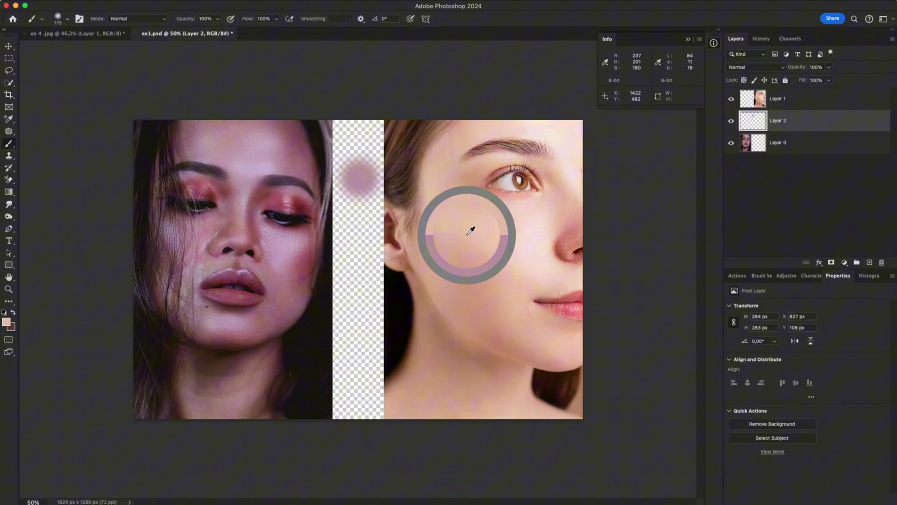
click(360, 250)
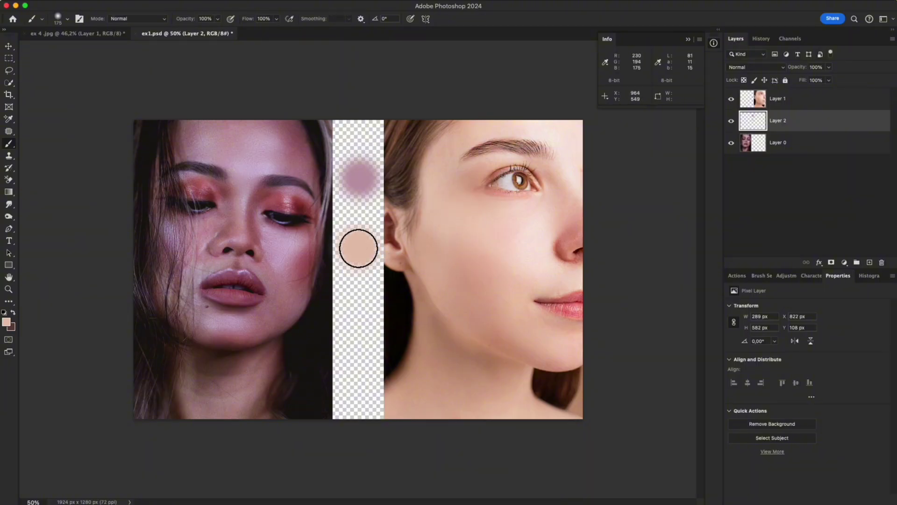
Mark both dabs with colour samplers reading 192/154/169 and 230/194/175.
click(9, 119)
click(49, 126)
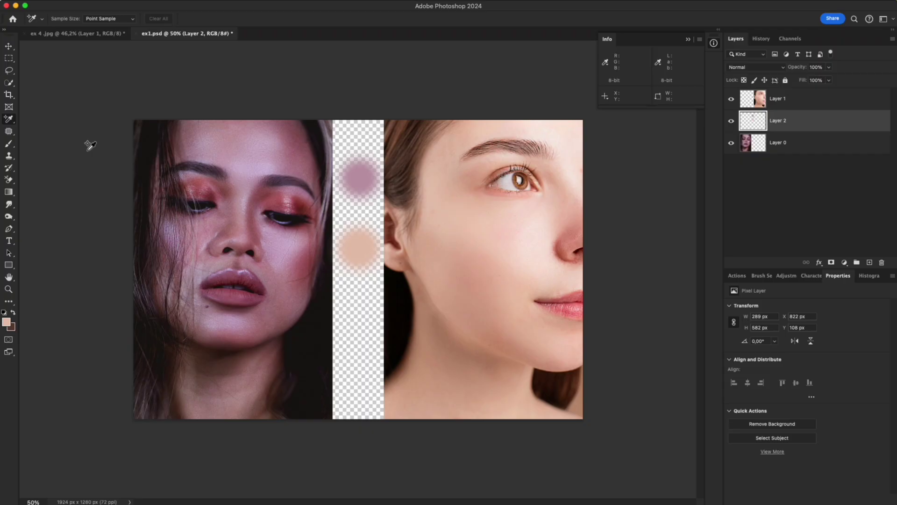
click(364, 179)
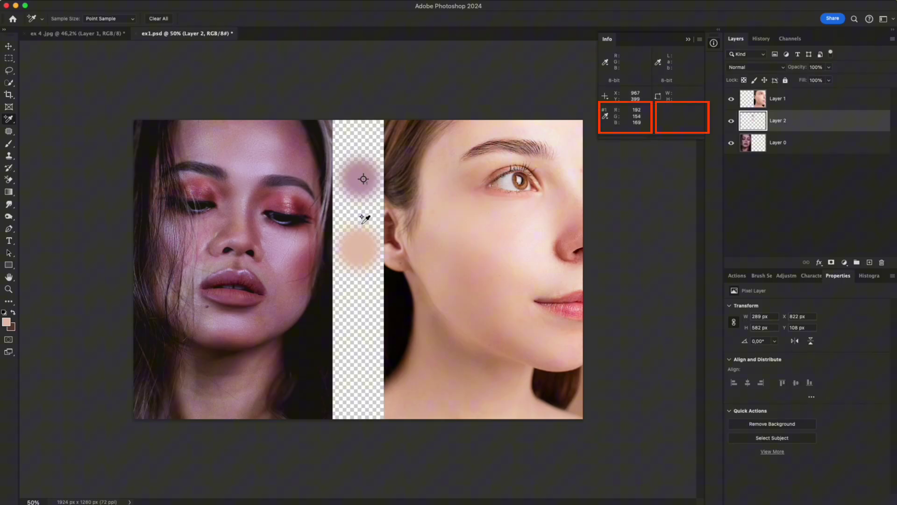
click(360, 248)
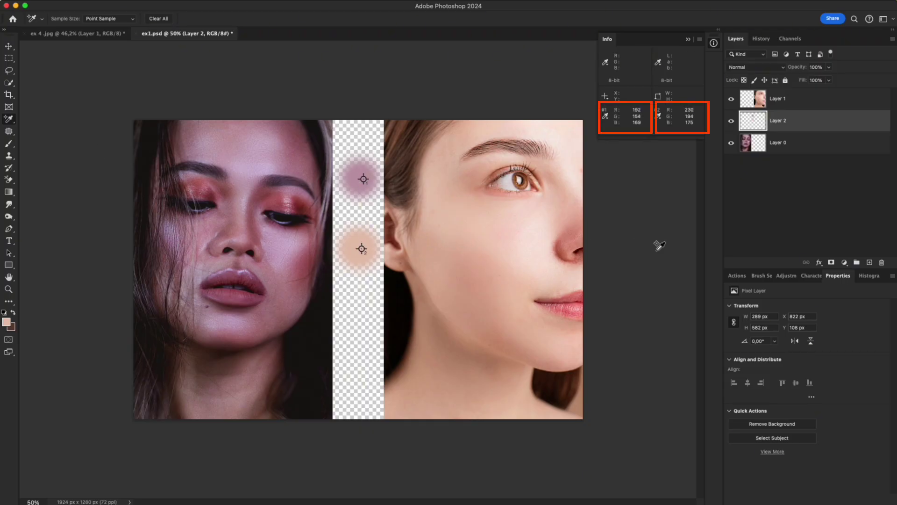
click(844, 262)
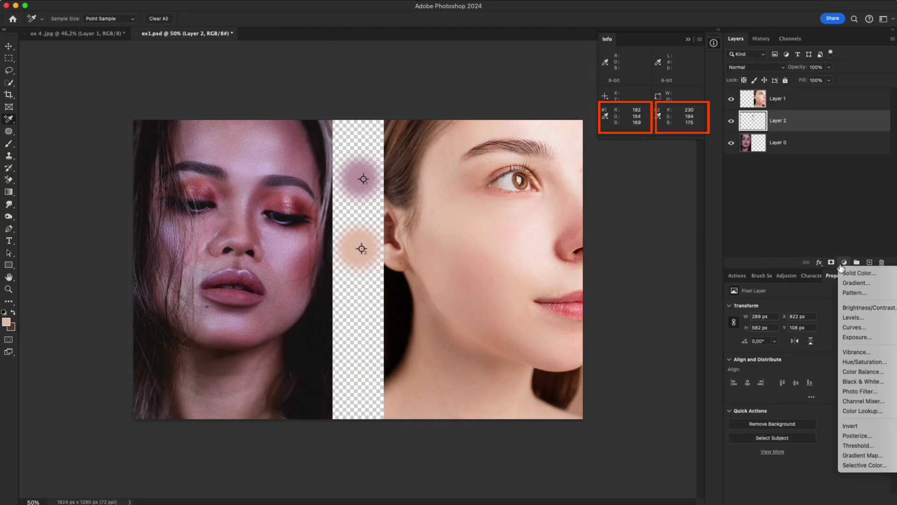
Add an unclipped Curves layer with a point at the mauve sample's tone.
click(851, 328)
click(827, 499)
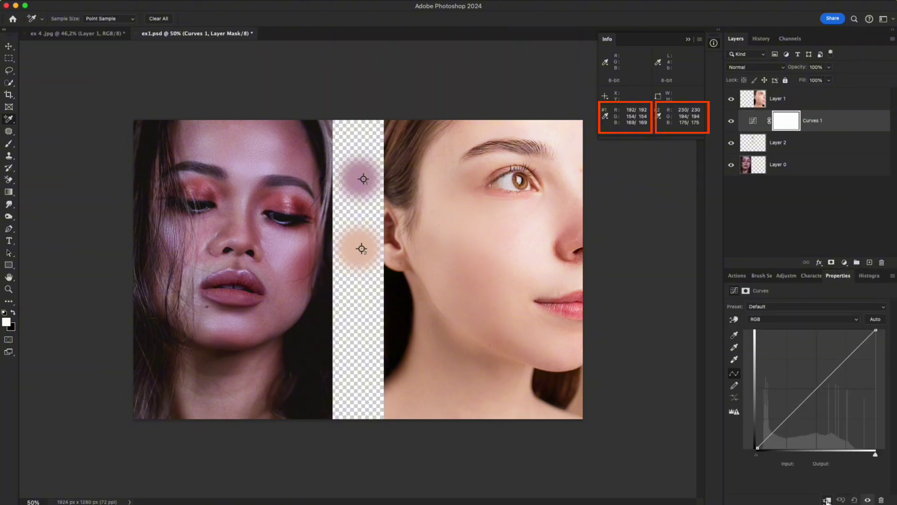
click(735, 320)
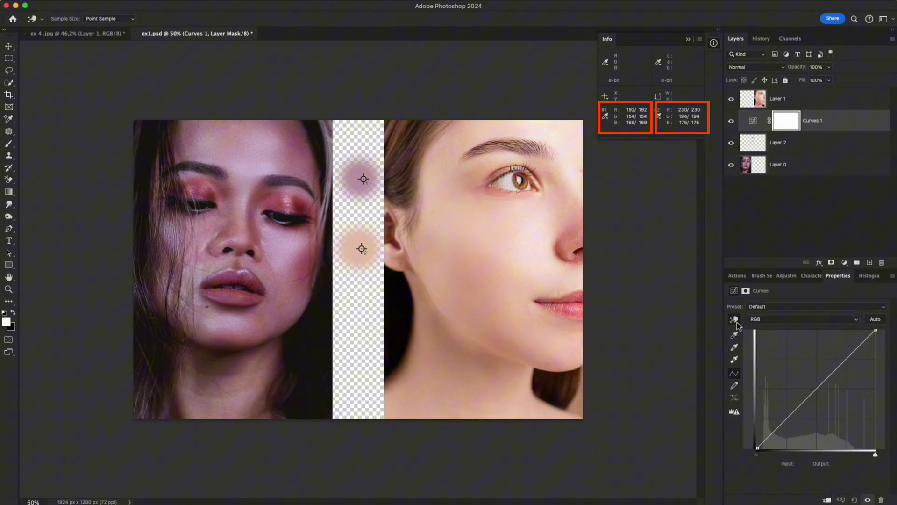
ctrl+shift+click(355, 179)
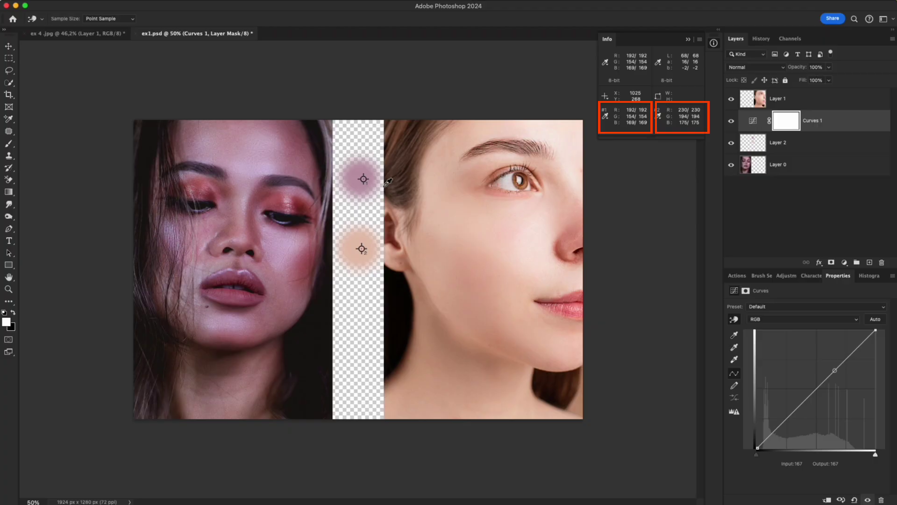
Set the curve's Red, Green and Blue outputs to 230, 194 and 175, then compare on/off.
click(768, 321)
click(769, 326)
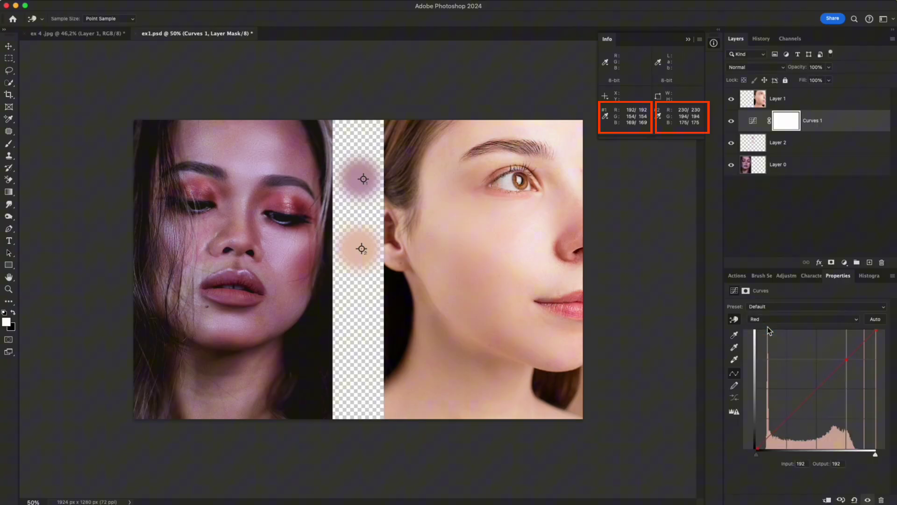
click(839, 464)
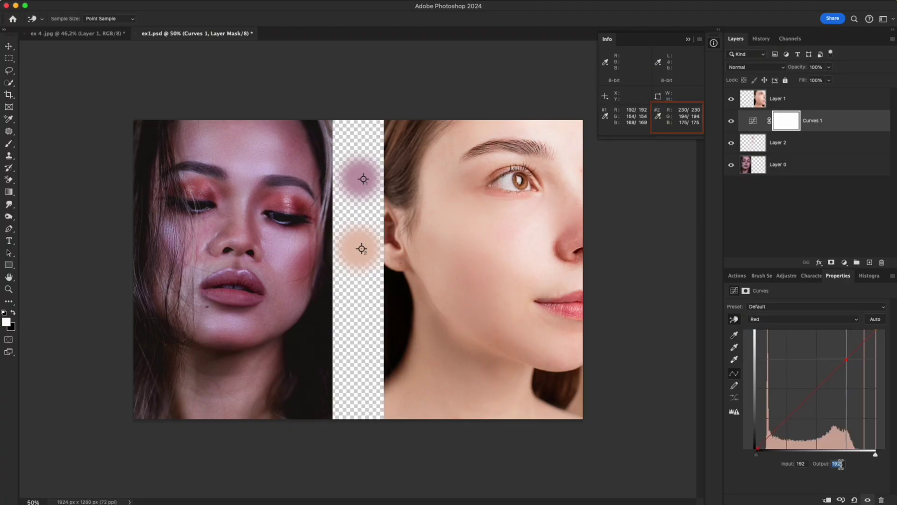
text(230)
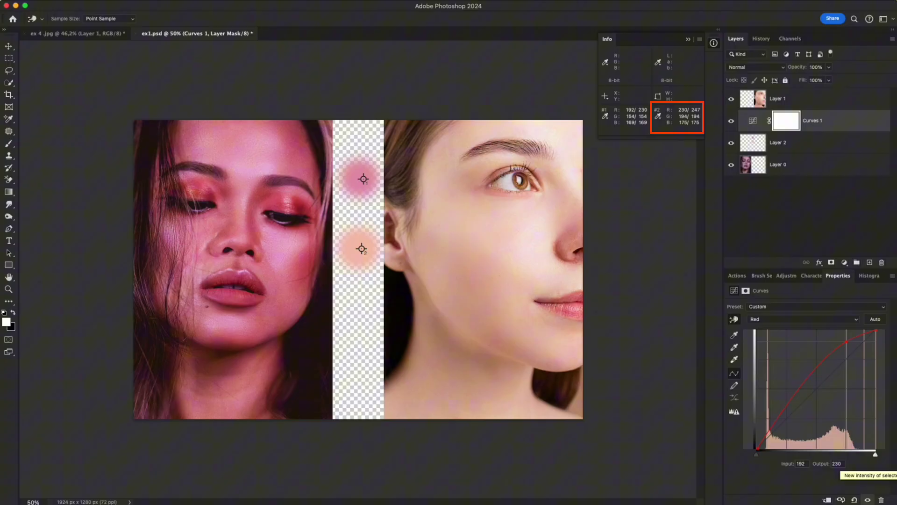
click(767, 321)
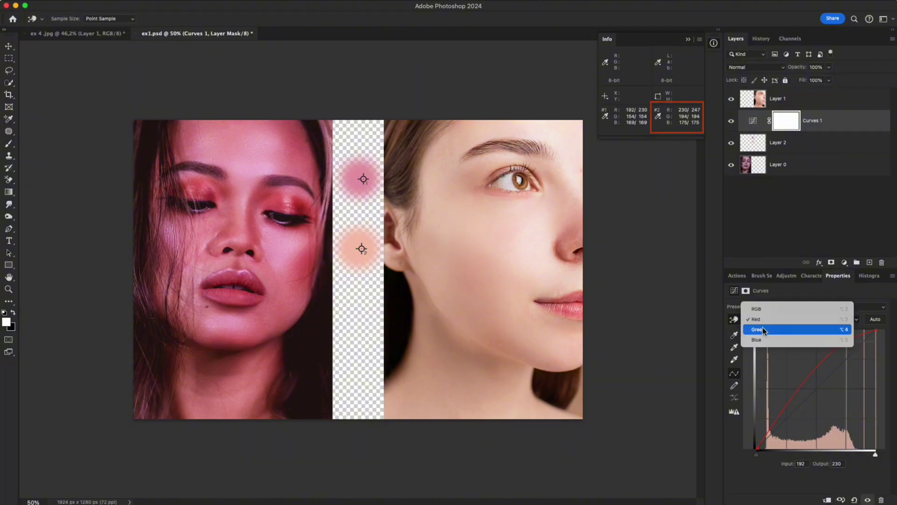
click(763, 331)
click(838, 463)
text(1)
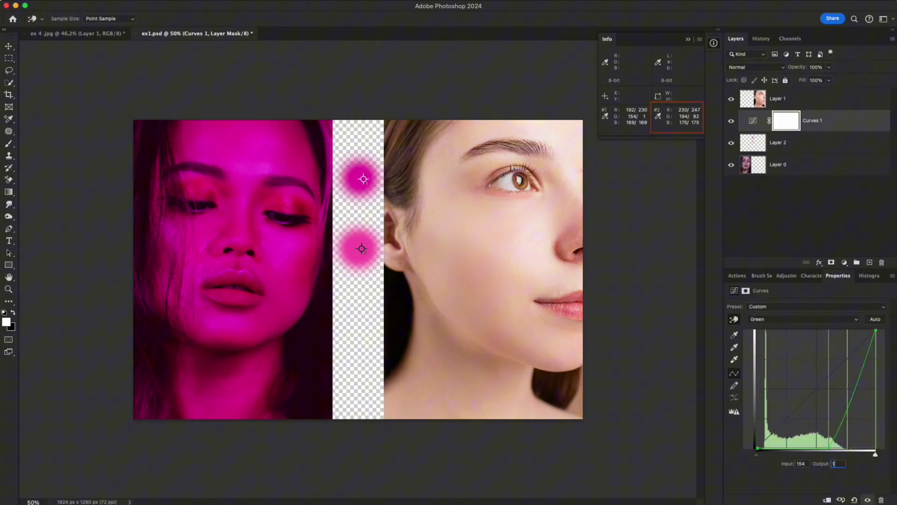
text(94)
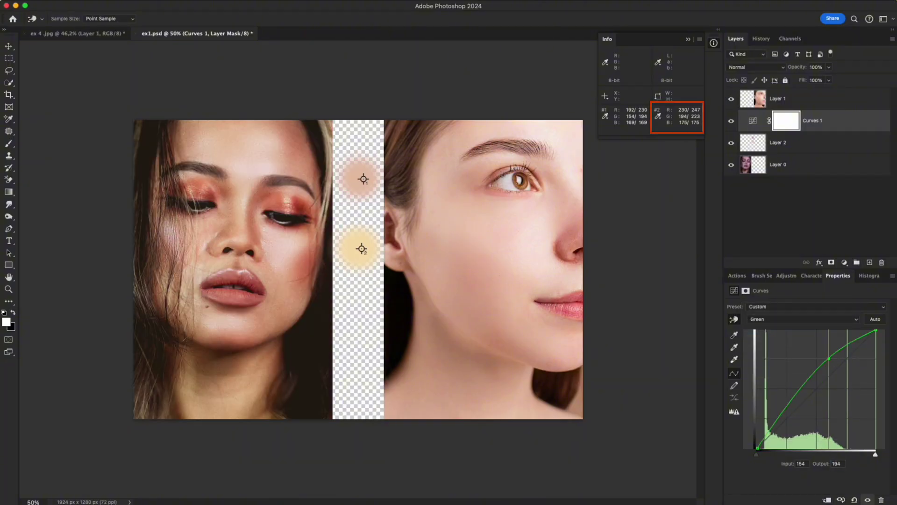
click(772, 321)
click(771, 329)
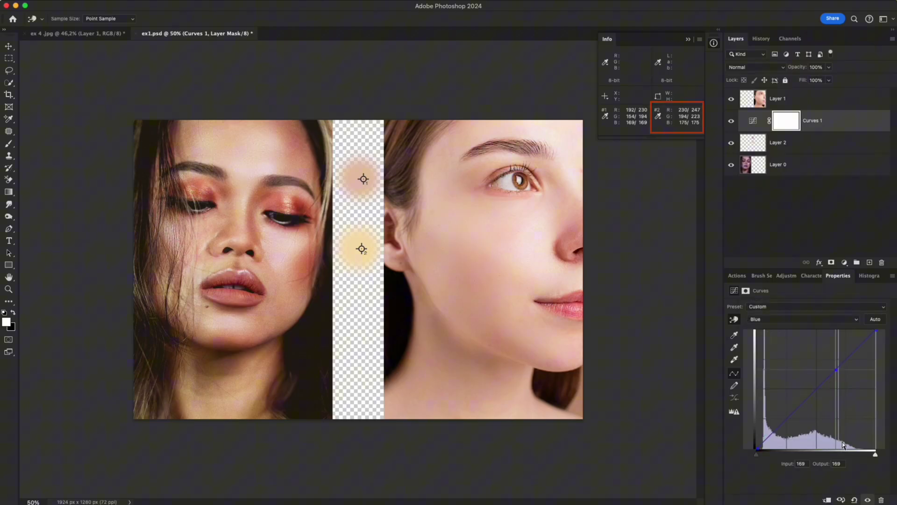
click(845, 464)
text(175)
click(731, 122)
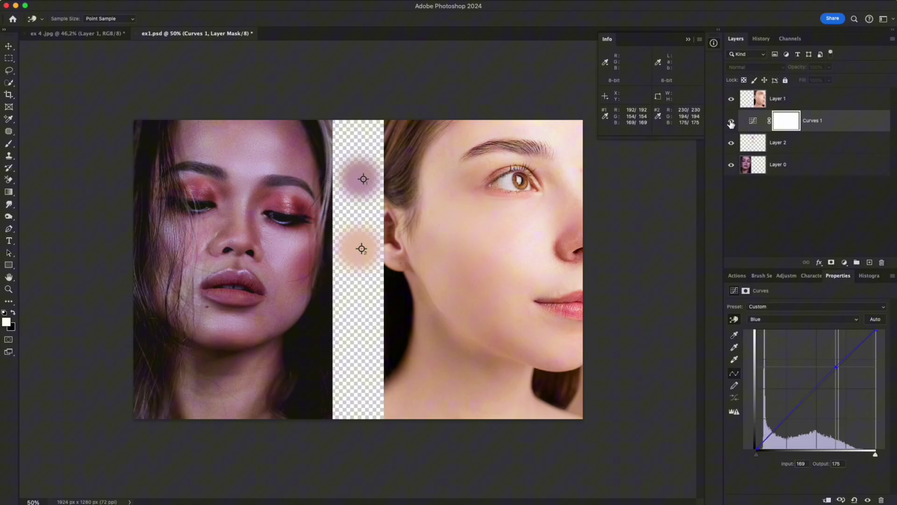
click(731, 122)
Copy the yellow sample circle from Layer 2 onto a new layer above Curves 1.
click(797, 150)
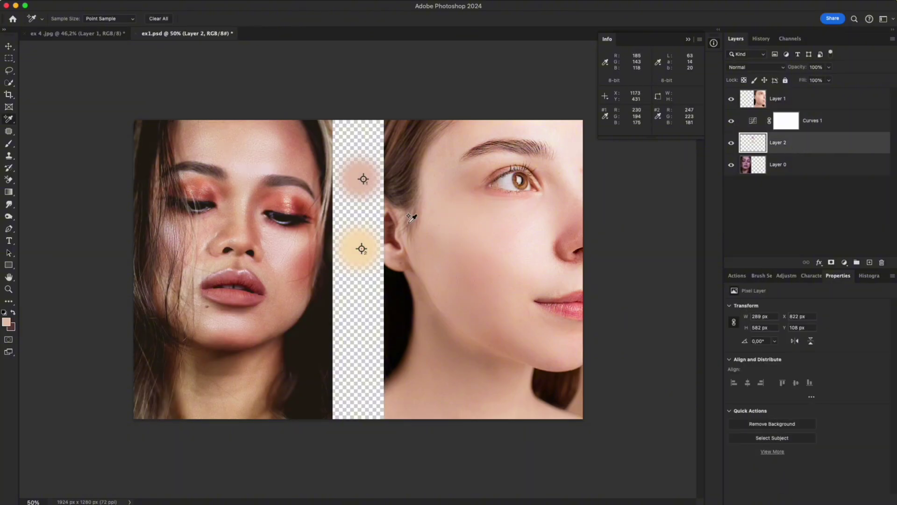
key(m)
drag(337, 220, 381, 284)
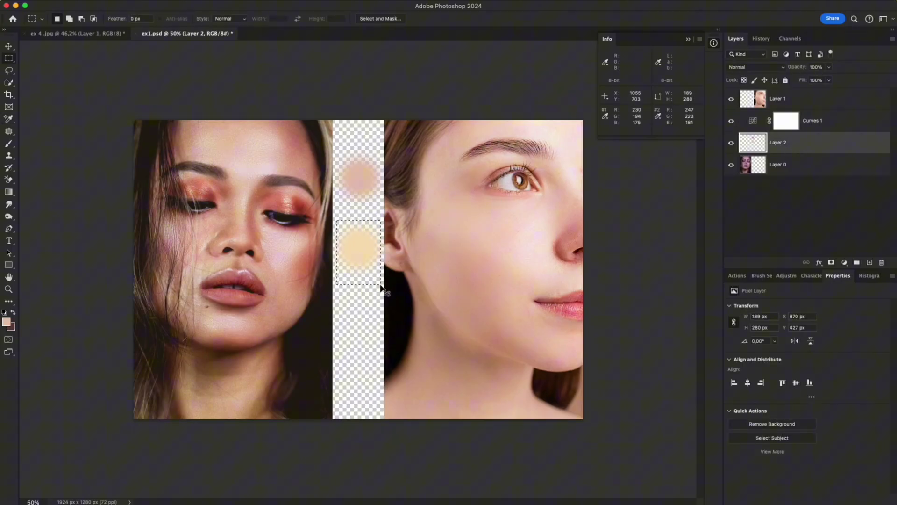
key(ctrl+j)
drag(780, 151, 833, 109)
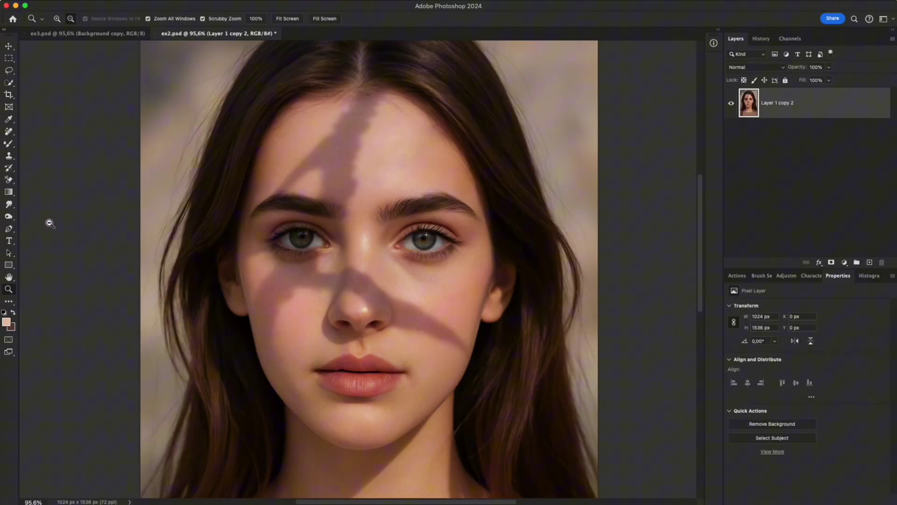
Trace a pen path along the shadow from the hairline down to the jaw.
click(9, 229)
click(353, 91)
click(320, 140)
click(281, 177)
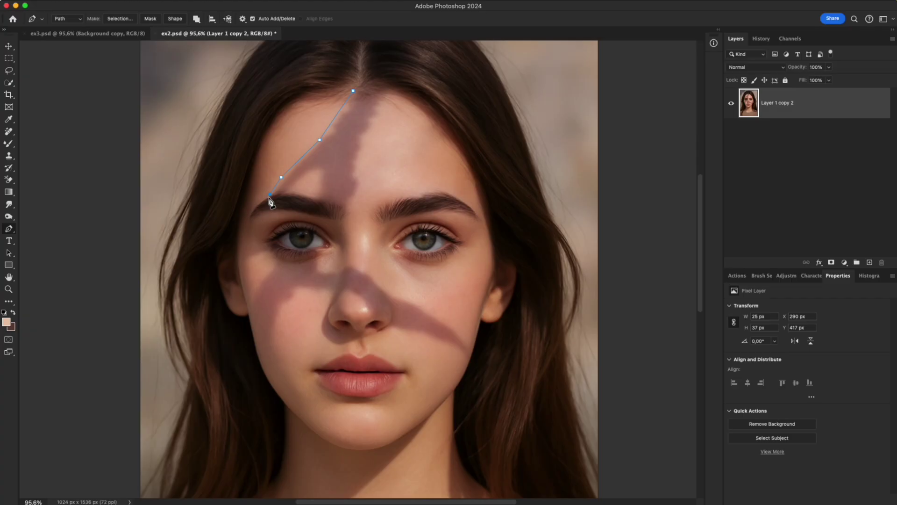
click(247, 223)
click(246, 257)
click(256, 292)
click(271, 341)
click(328, 293)
click(388, 324)
click(440, 342)
click(465, 355)
click(473, 355)
Trace the shadow's right edge back up to the hairline, close the path and make it a selection.
click(430, 312)
click(374, 279)
click(328, 268)
click(345, 238)
click(348, 211)
click(360, 187)
click(369, 125)
click(382, 105)
click(381, 91)
key(super+Return)
Trace a small extra area near the left brow.
click(289, 193)
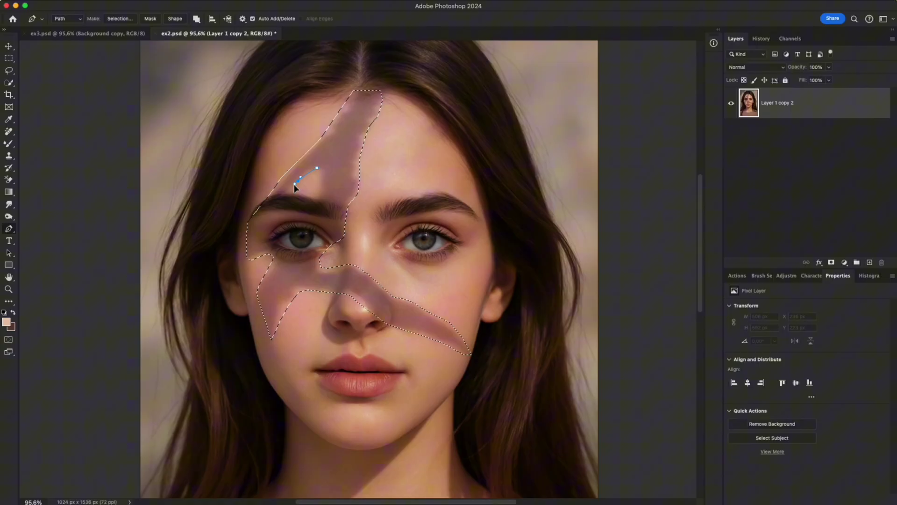
click(320, 197)
click(319, 169)
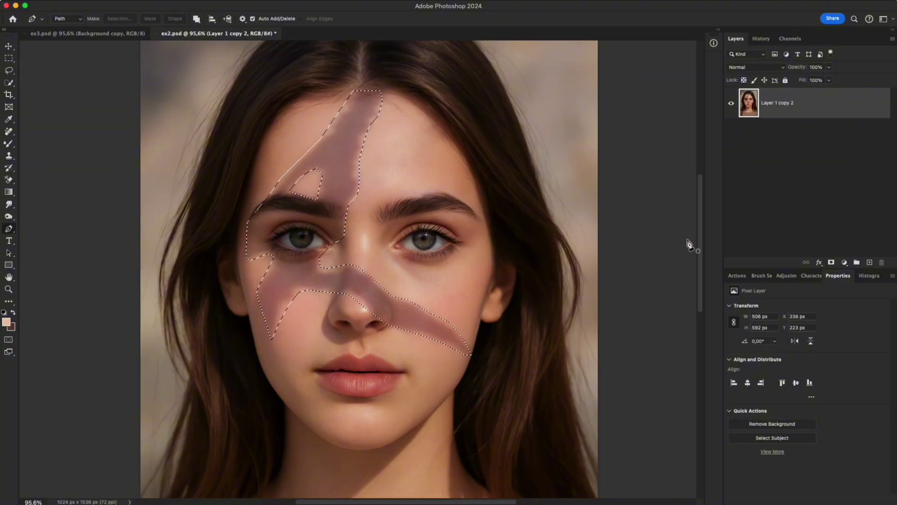
Add a shadow-masked Curves layer raising 138 to 192, with the mask feathered 3.8 px.
click(845, 262)
click(854, 327)
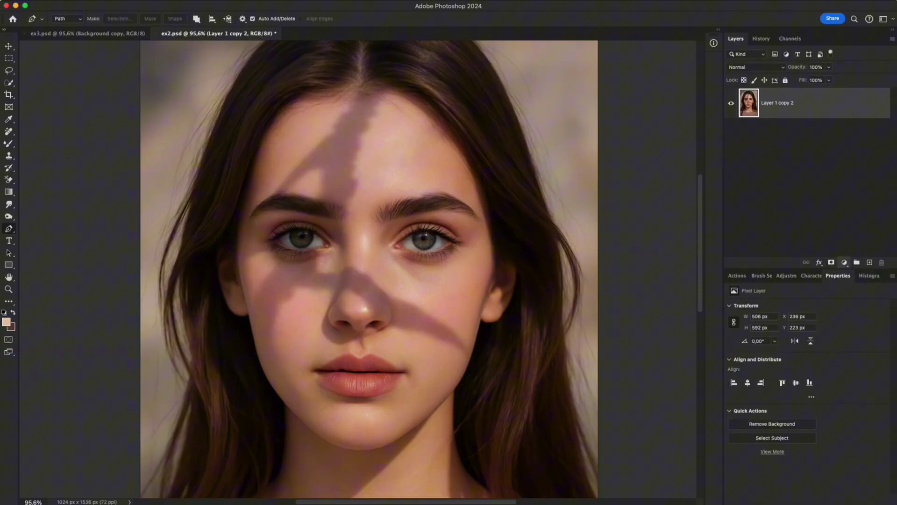
click(735, 321)
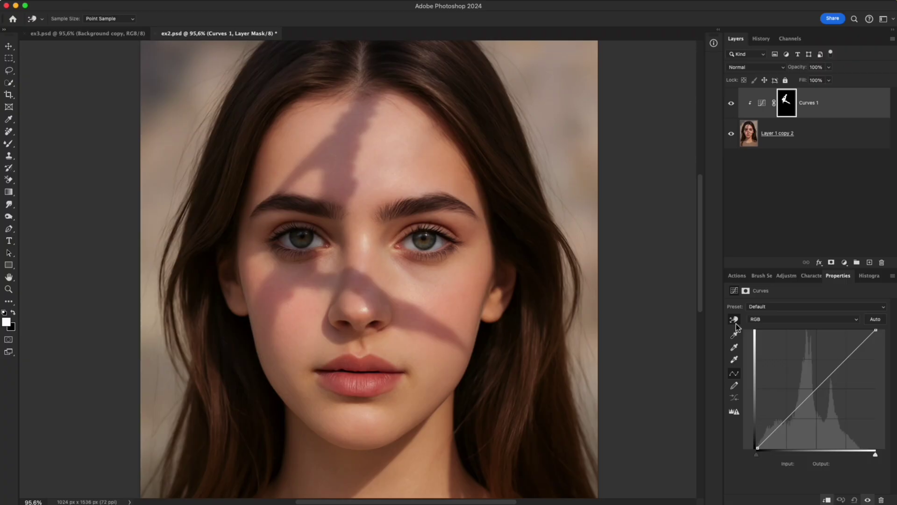
drag(337, 168, 328, 141)
key(p)
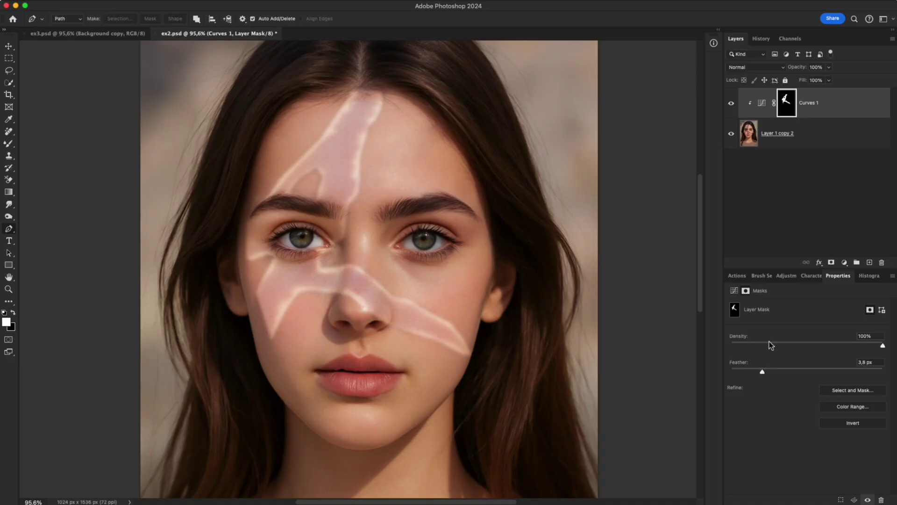
click(762, 103)
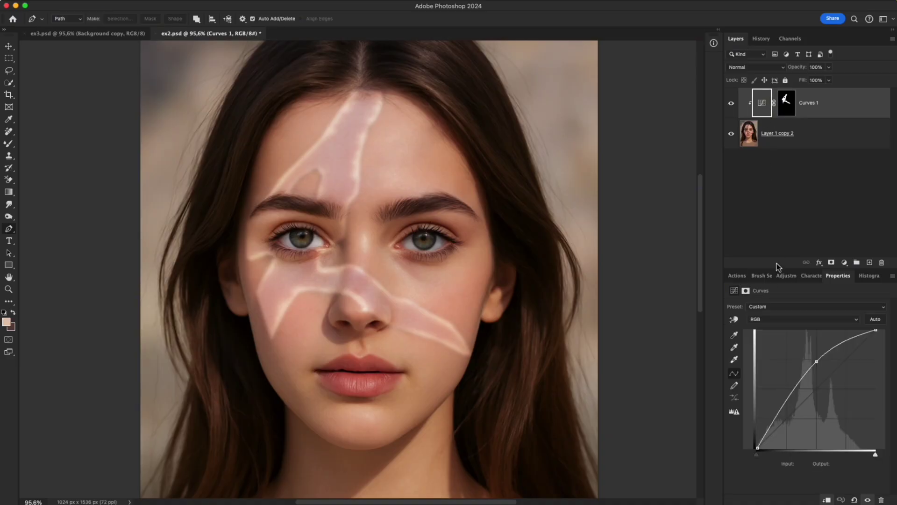
Lower Blue's top endpoint from 255 to 230 and pull Green from 144 to 139.
click(775, 318)
click(773, 346)
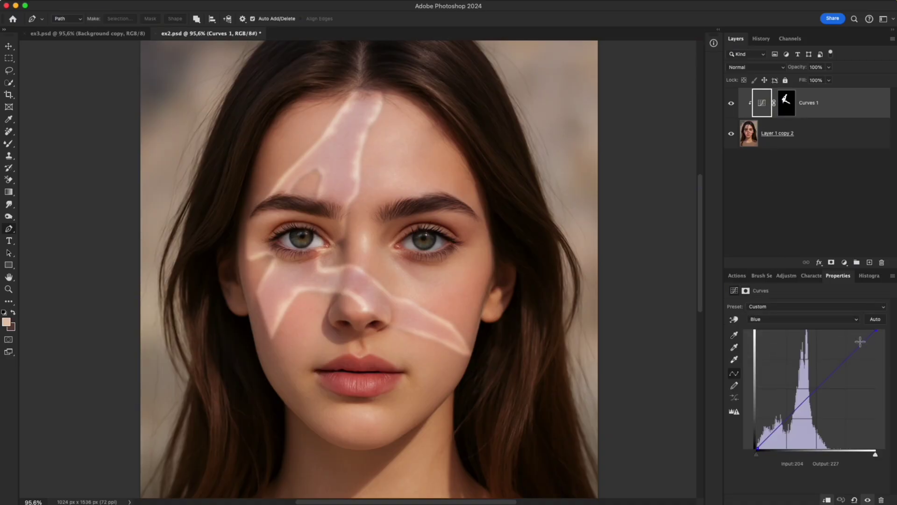
drag(877, 331, 882, 347)
click(776, 319)
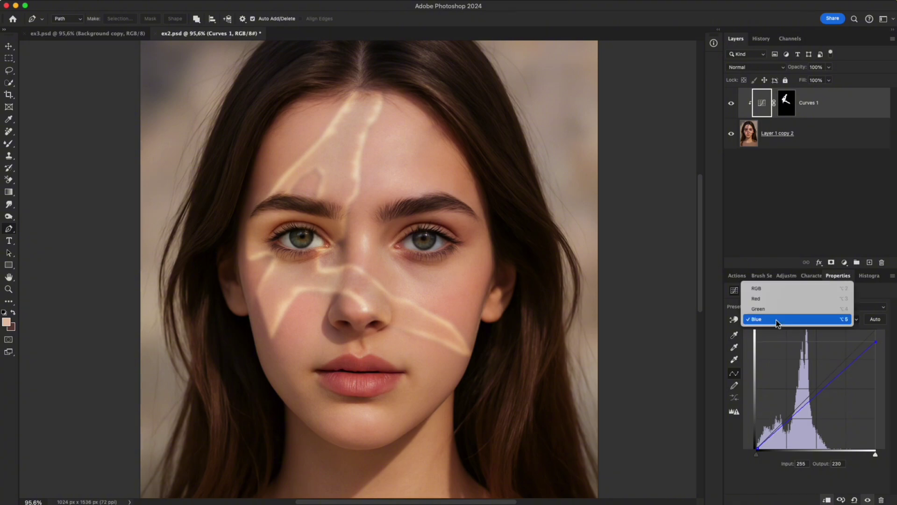
click(774, 310)
drag(816, 386, 824, 383)
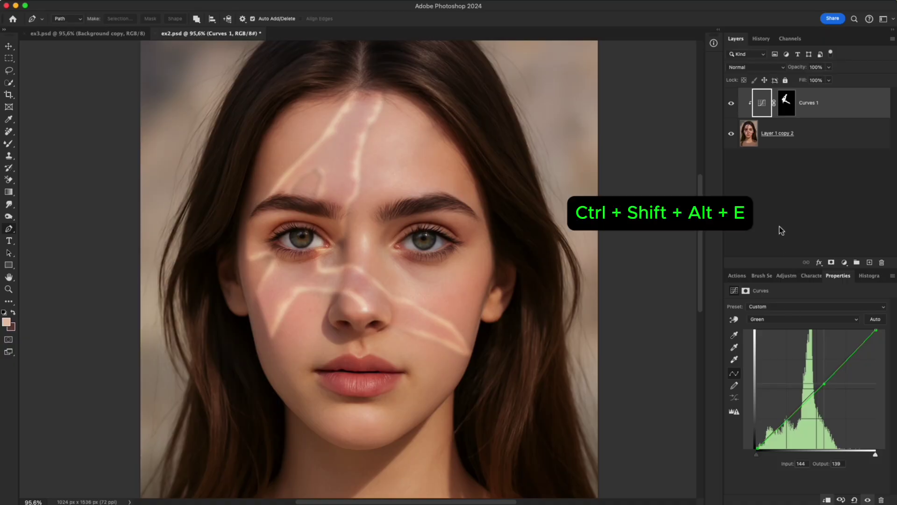
Stamp and duplicate the visible layers, then erase the light shadow-edge lines with the Remove Tool.
key(ctrl+shift+alt+e)
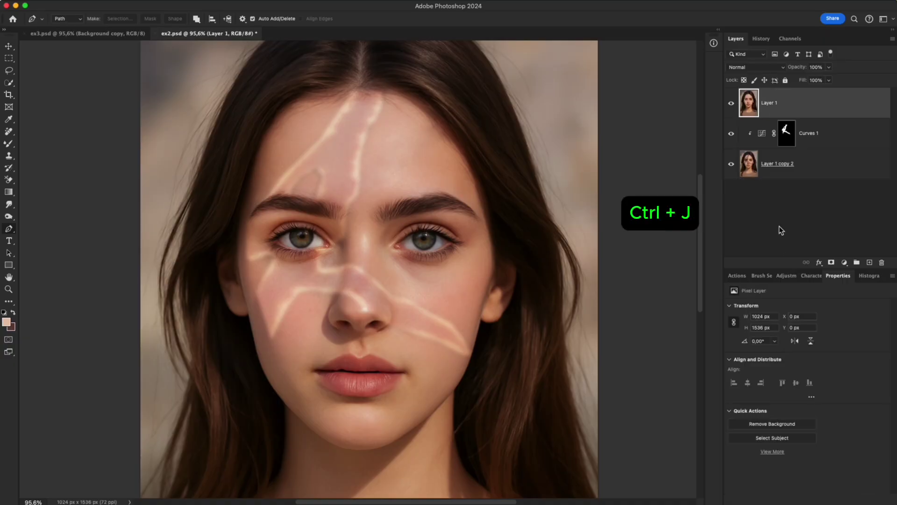
key(ctrl+j)
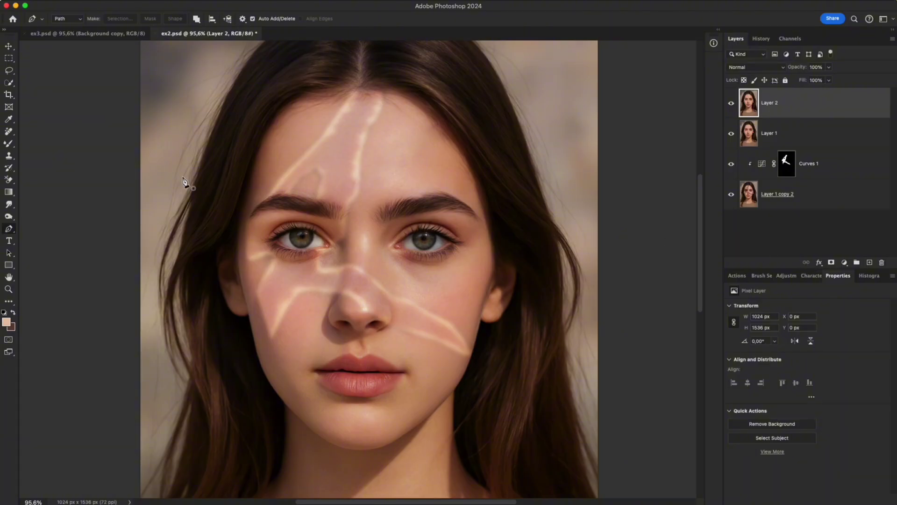
click(10, 133)
click(44, 141)
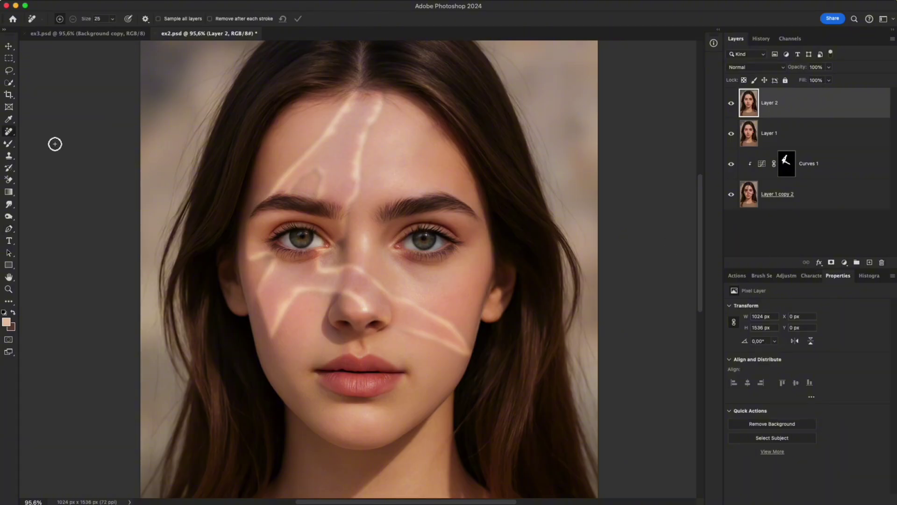
mouse_move(351, 105)
mouse_down()
mouse_move(337, 124)
mouse_move(321, 183)
mouse_up()
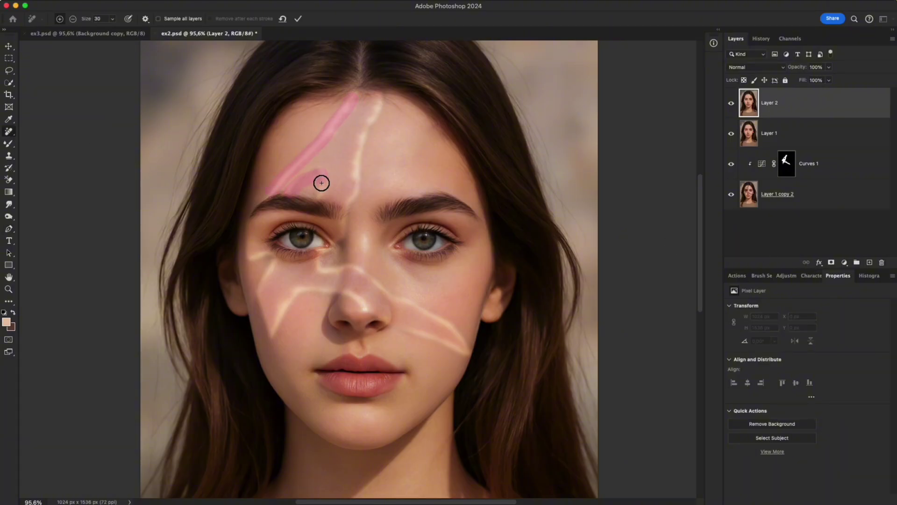
drag(381, 96, 352, 203)
mouse_move(360, 268)
mouse_down()
mouse_move(442, 320)
mouse_move(425, 339)
mouse_move(297, 292)
mouse_move(272, 322)
mouse_move(249, 253)
mouse_move(322, 259)
mouse_move(346, 289)
mouse_move(354, 258)
mouse_up()
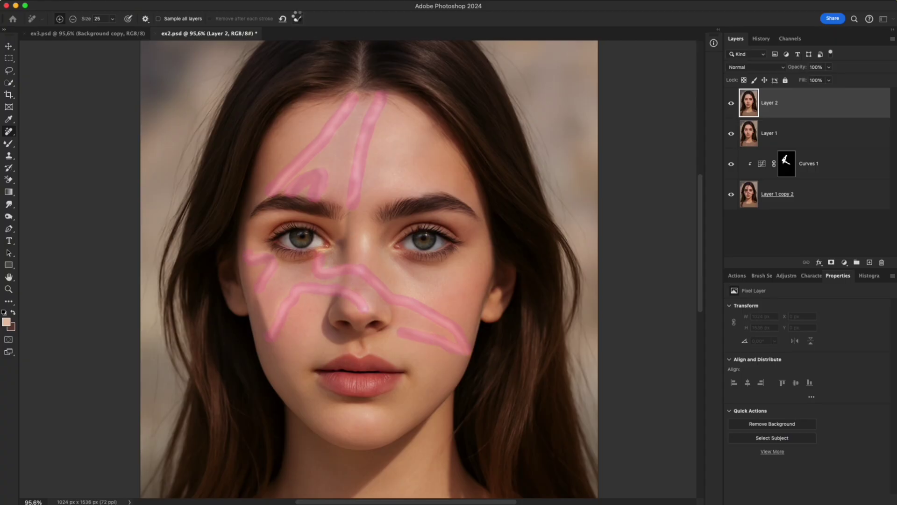
click(297, 18)
Clone Stamp over the cheek skin on Layer 2 with a slightly smaller brush.
scroll(347, 128, up, 3)
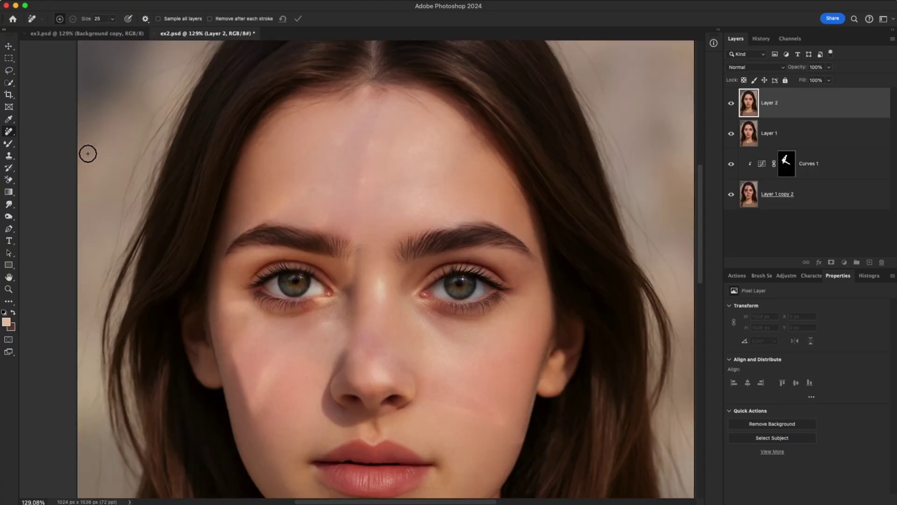
click(8, 156)
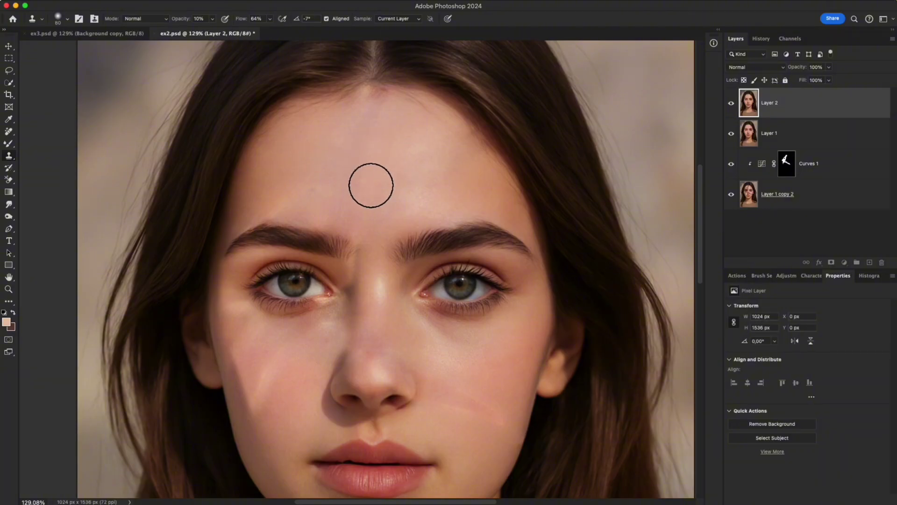
scroll(411, 186, down, 4)
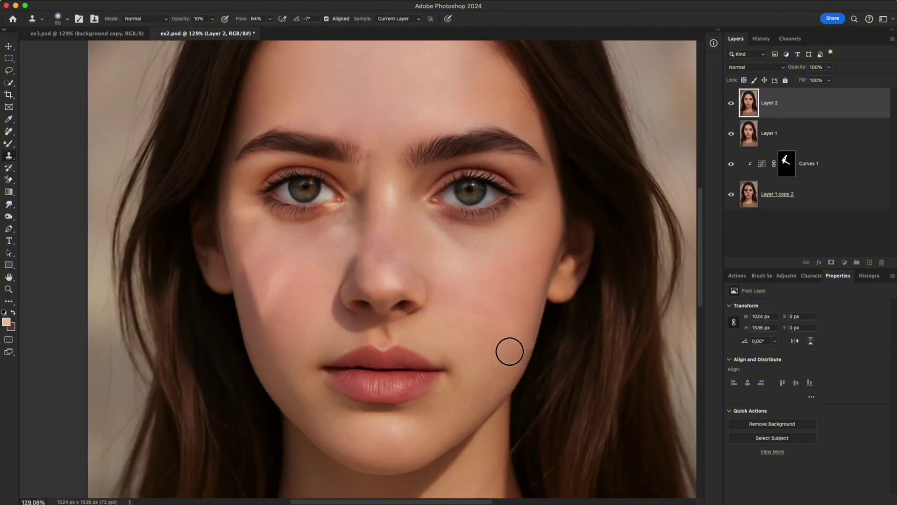
scroll(354, 278, up, 2)
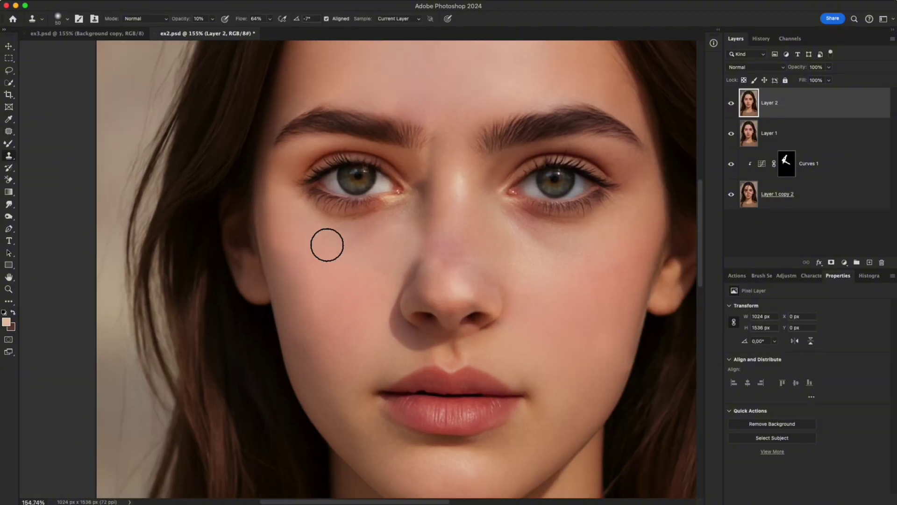
scroll(296, 277, down, 1)
key(bracketleft)
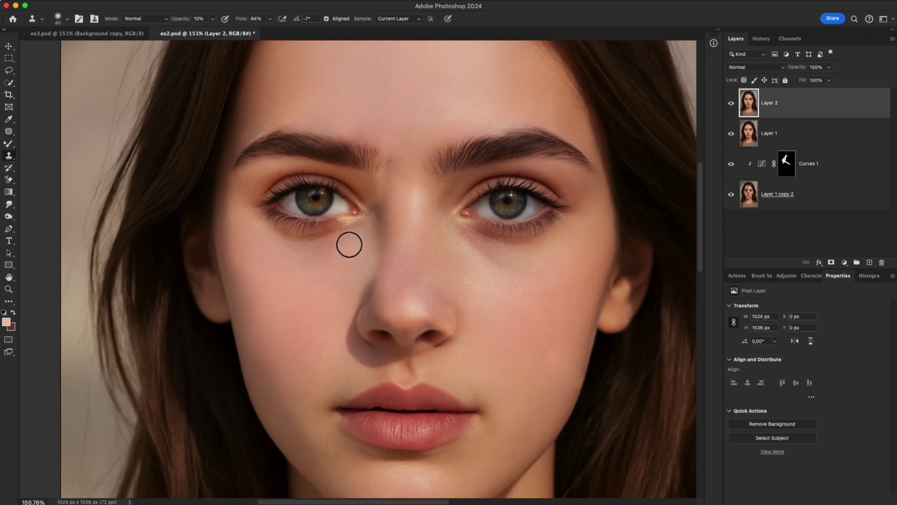
scroll(349, 244, up, 2)
scroll(413, 174, up, 1)
key(z)
scroll(114, 216, down, 2)
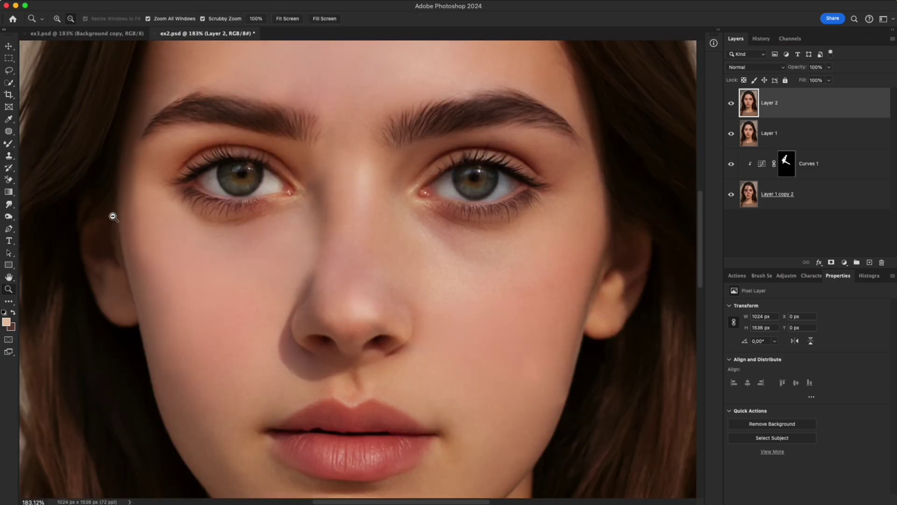
Darken the nose with the Burn tool and toggle Layer 2 to compare before and after.
click(9, 217)
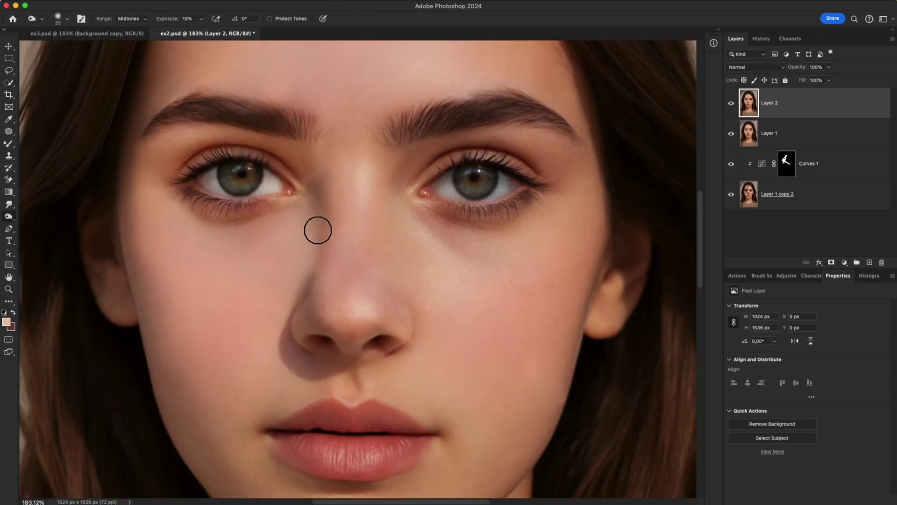
key(super+0)
scroll(366, 262, up, 3)
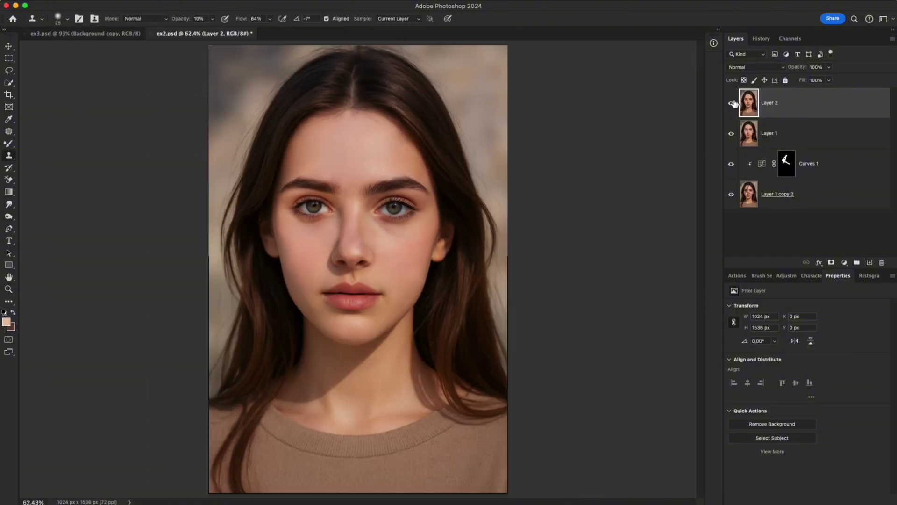
click(732, 104)
click(732, 103)
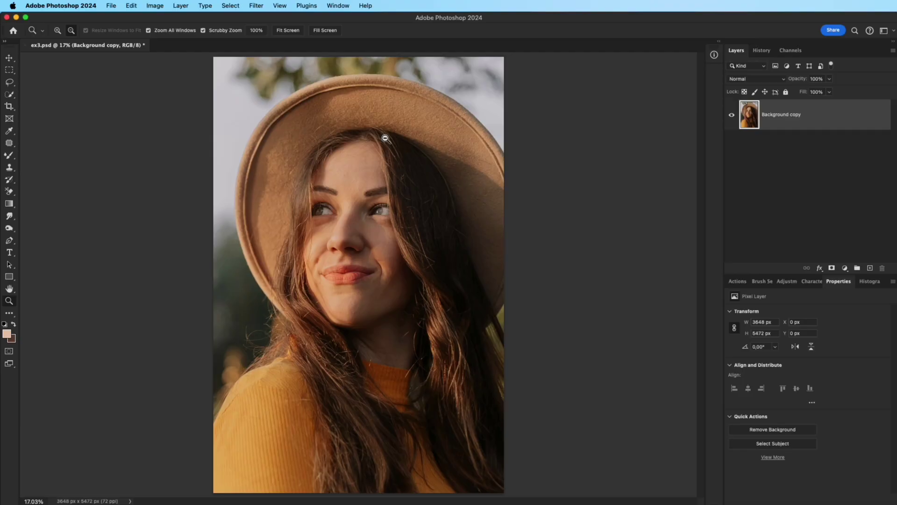
Select the hat portrait's Highlights with Color Range (fuzziness 20%, range 204).
click(233, 6)
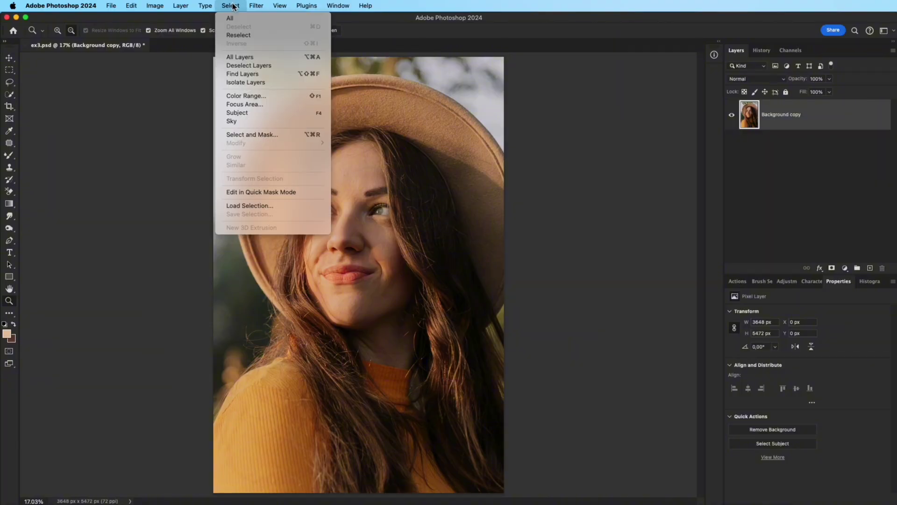
click(250, 98)
click(579, 110)
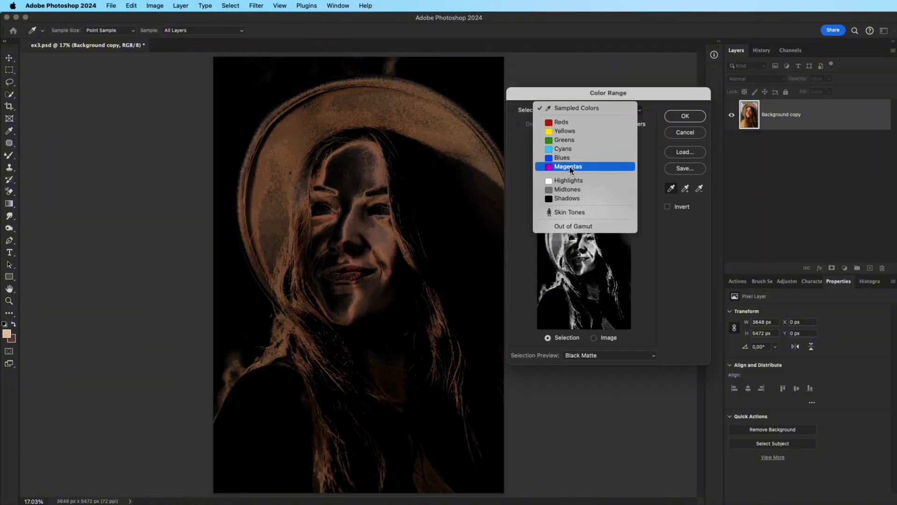
click(568, 182)
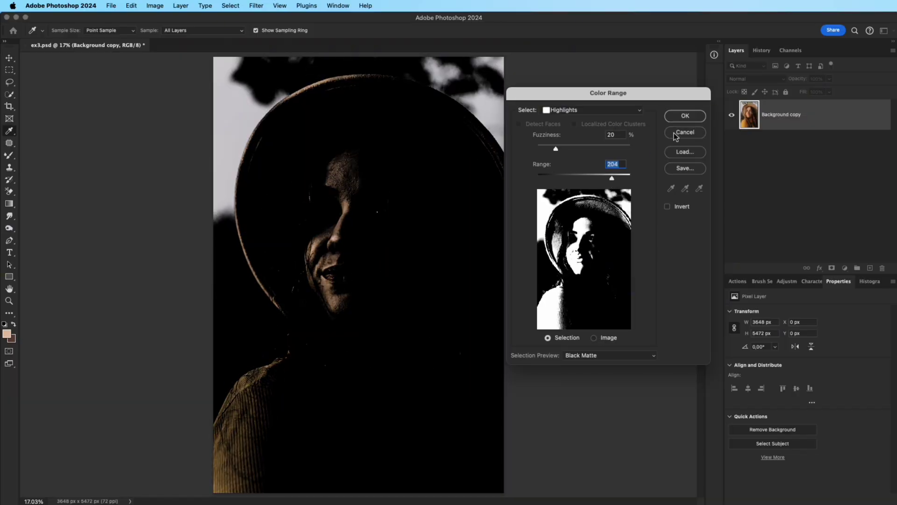
click(685, 116)
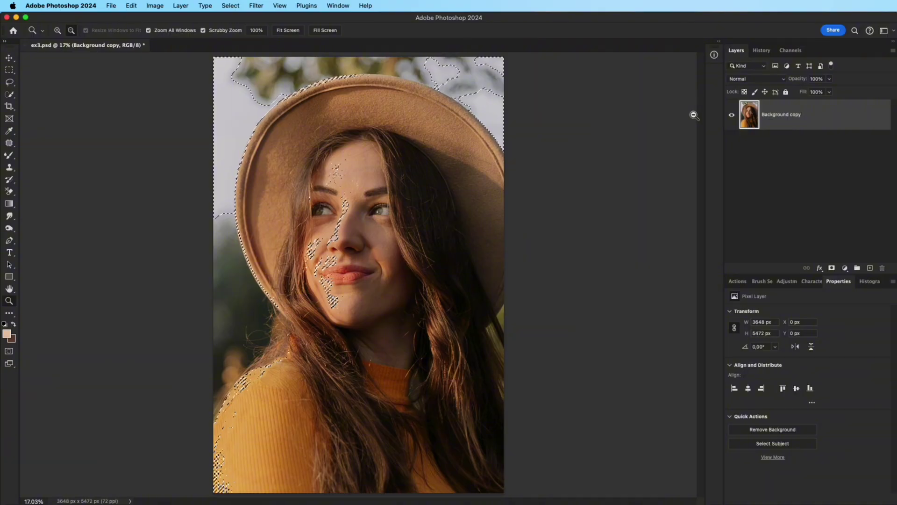
Copy the selected highlights to a new layer and set its blend mode to Color Dodge.
key(ctrl+j)
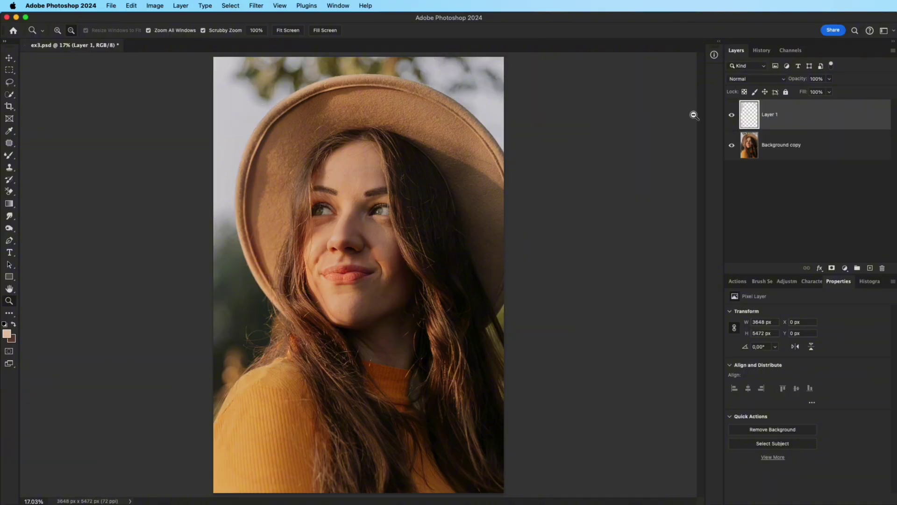
click(747, 80)
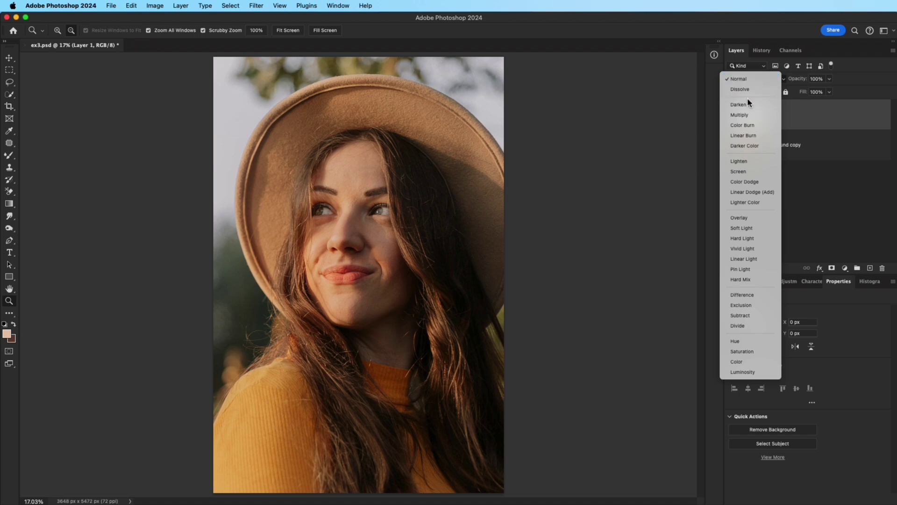
click(756, 182)
In Layer 1's Blending Options, uncheck Transparency Shapes Layer.
click(820, 269)
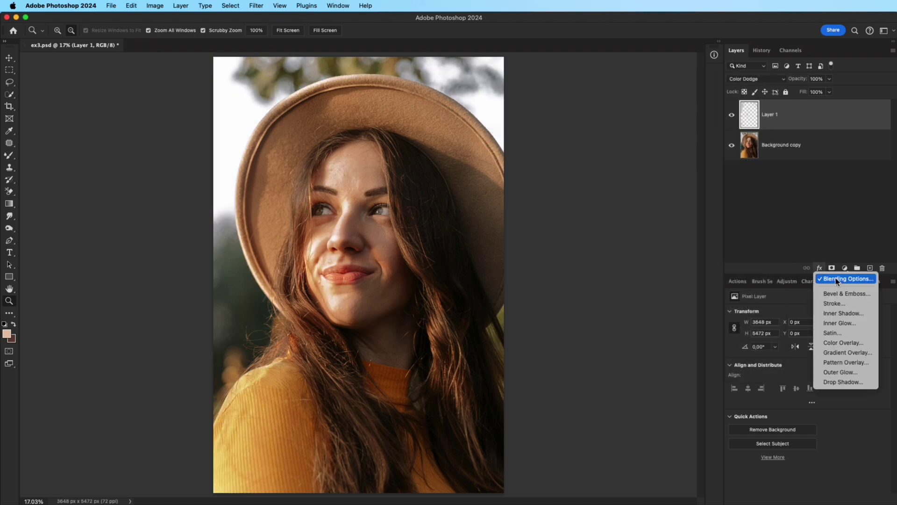
click(835, 279)
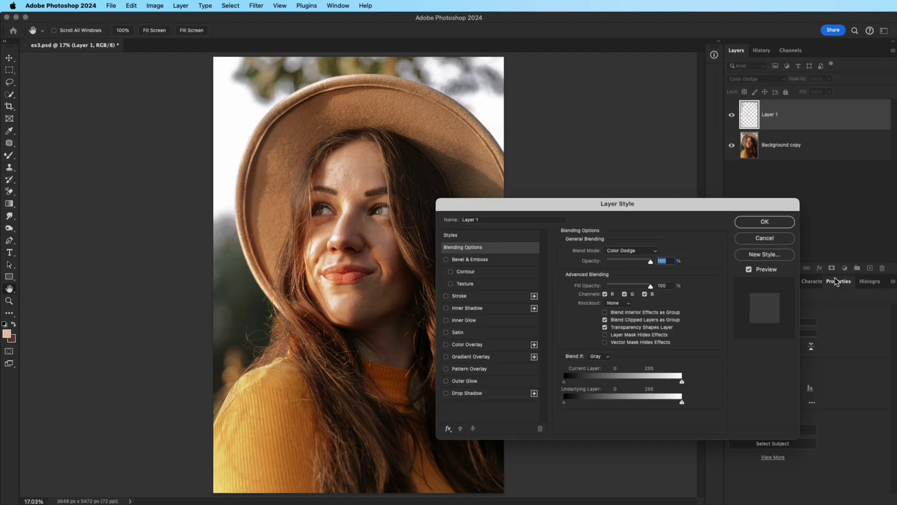
click(606, 327)
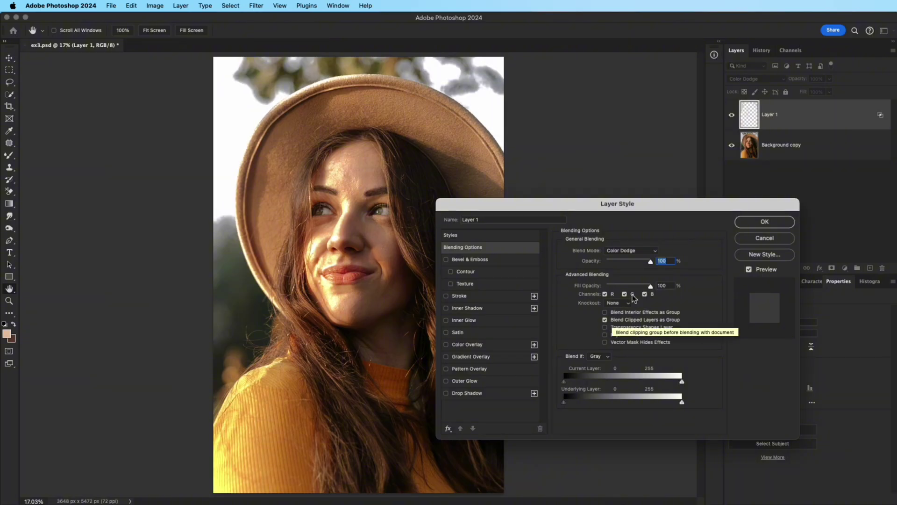
Confirm the blending options and apply a 61,9 px Gaussian Blur to Layer 1.
click(765, 221)
key(z)
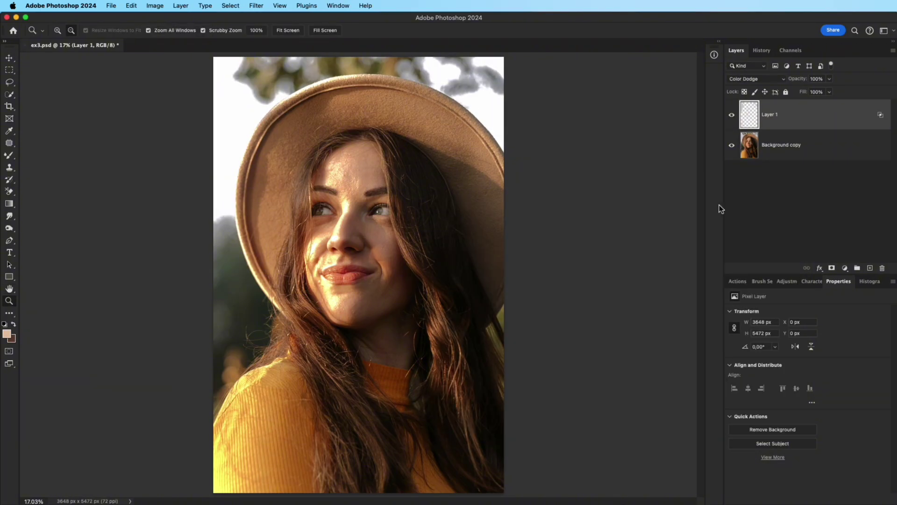
click(256, 5)
mouse_move(265, 131)
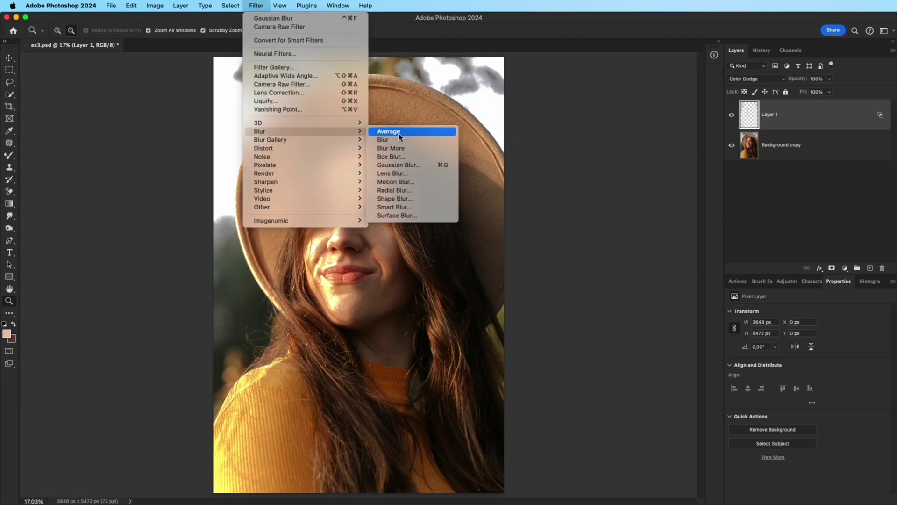
click(414, 169)
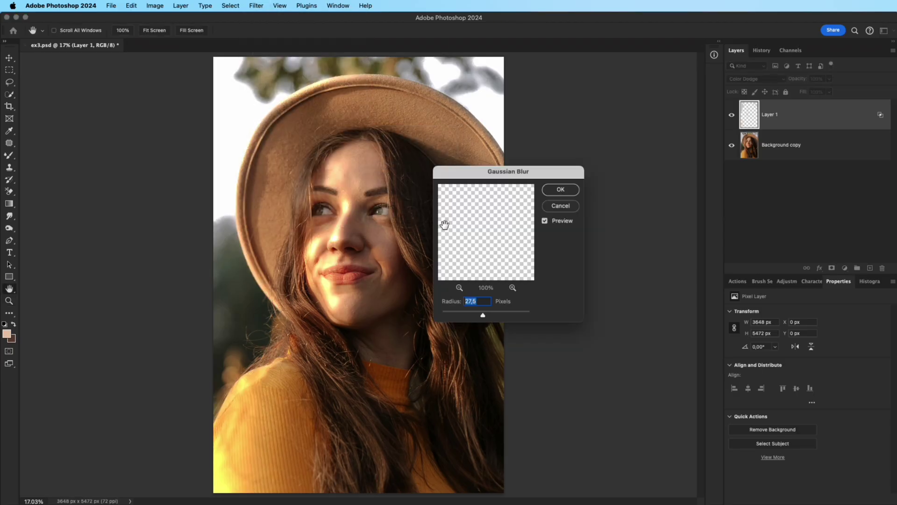
drag(479, 317, 493, 317)
click(560, 189)
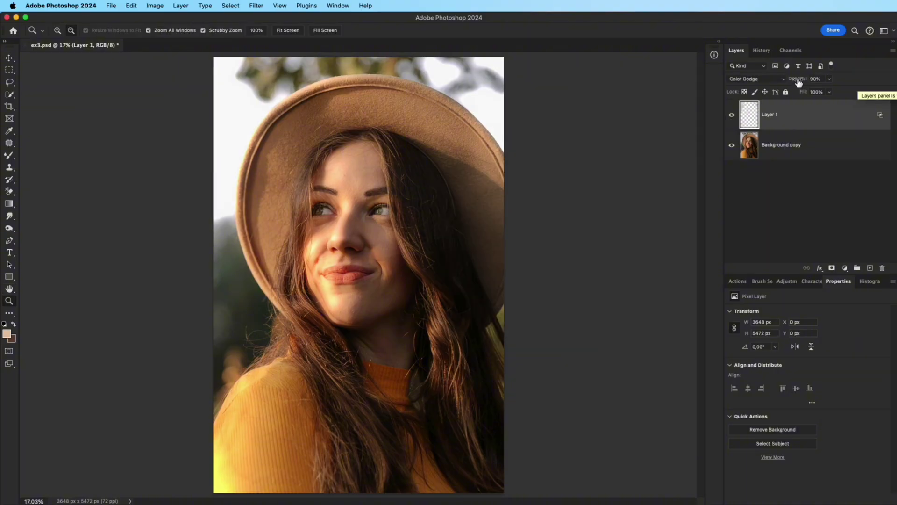
Lower Layer 1's opacity to 50% and toggle its visibility to compare.
drag(799, 83, 781, 82)
click(732, 116)
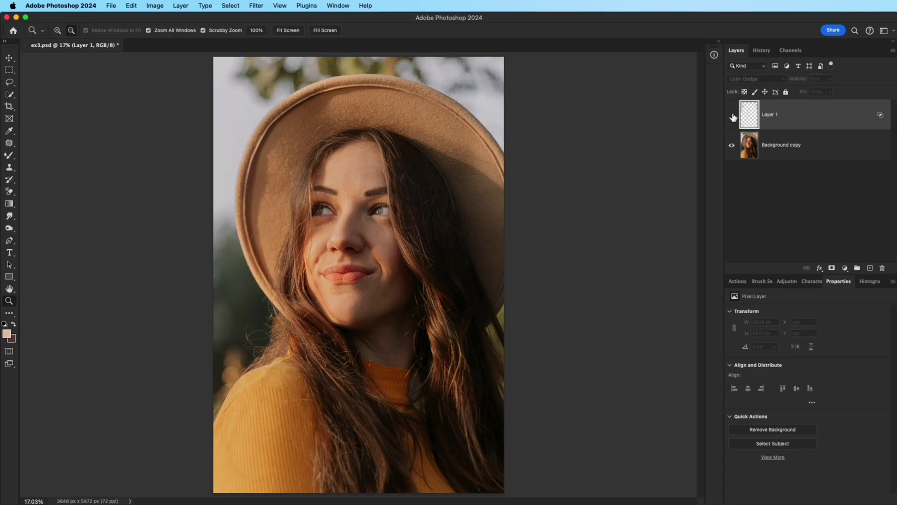
click(732, 116)
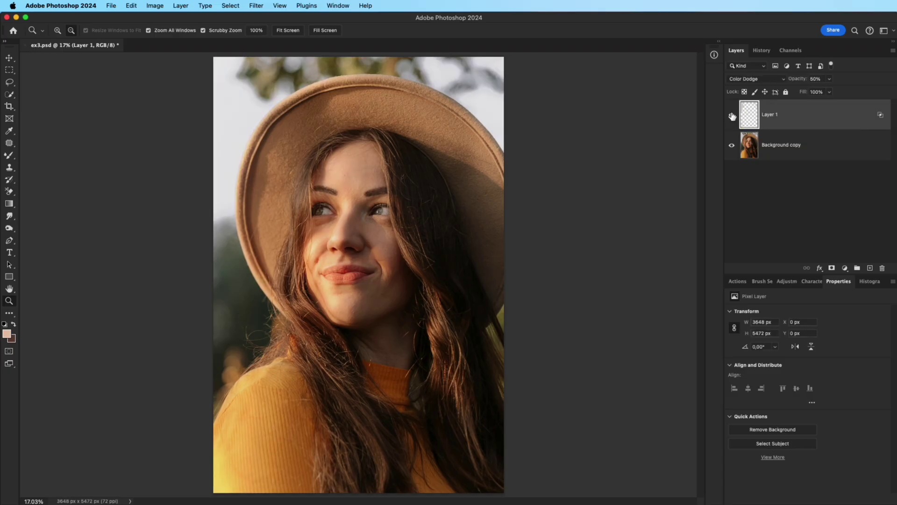